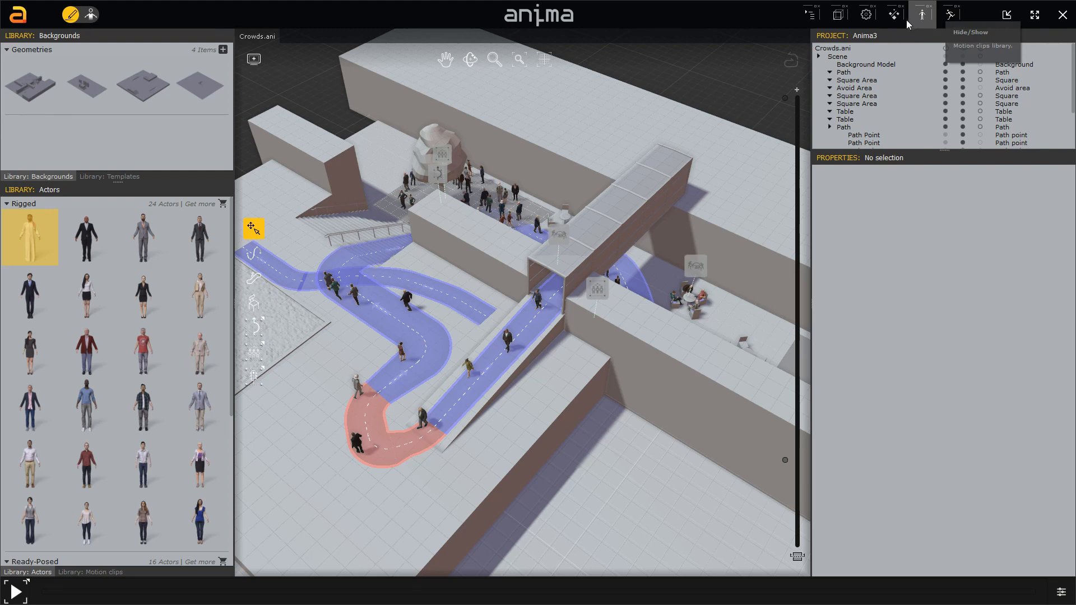
Hide and restore the project panel, and view the actor editing mode before returning to scene editing
left_click(806, 23)
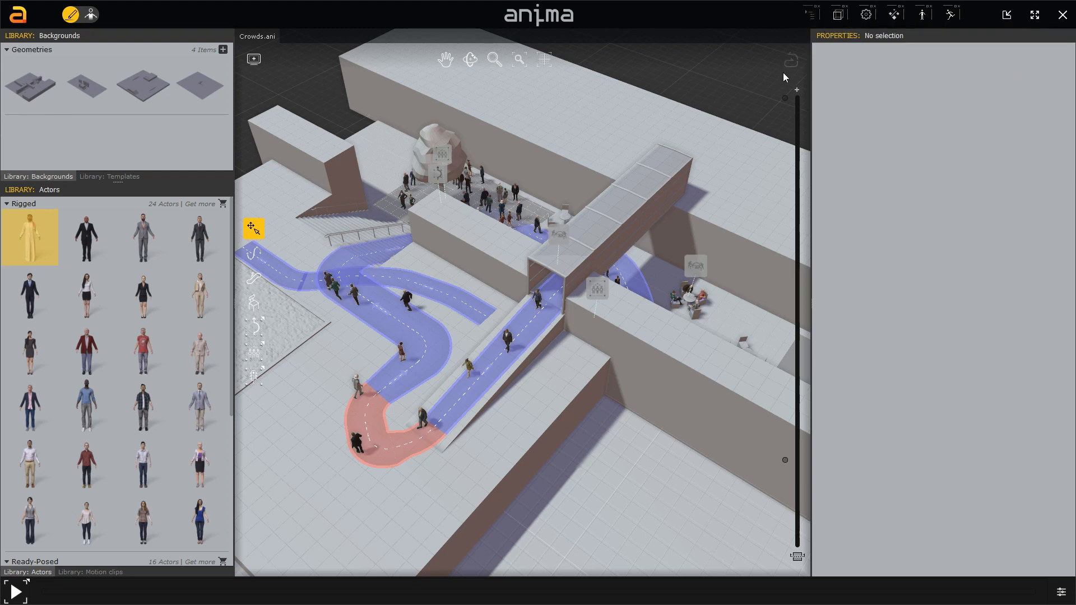
left_click(814, 22)
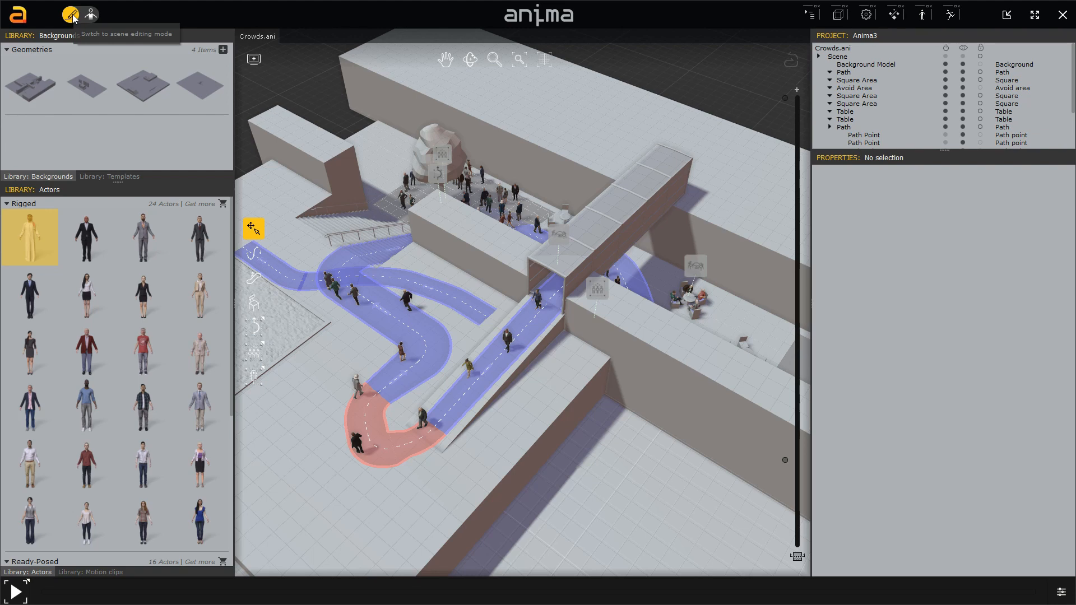
left_click(91, 16)
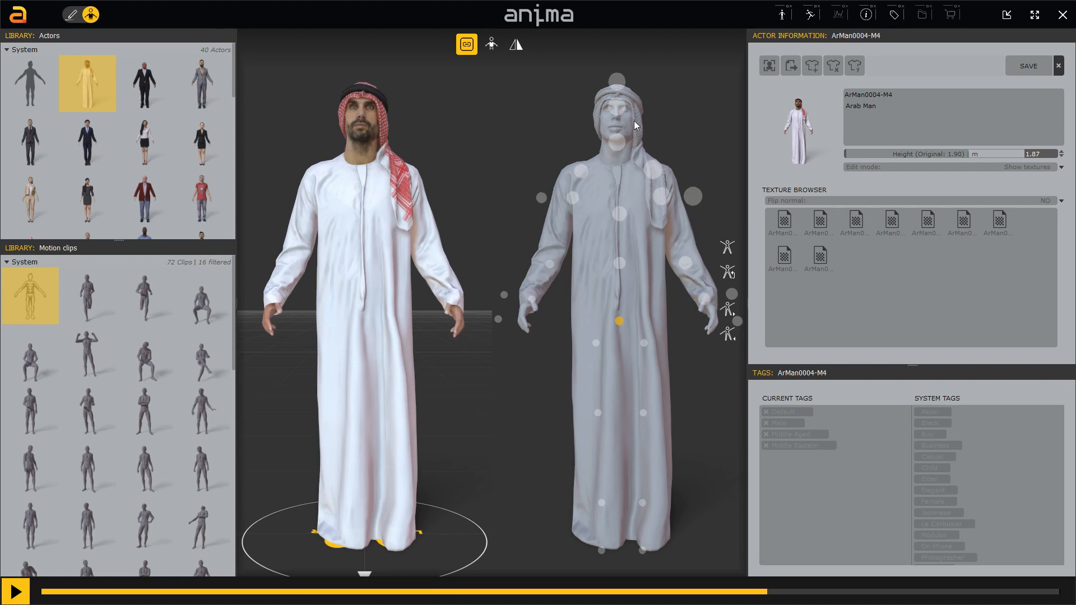
left_click(71, 15)
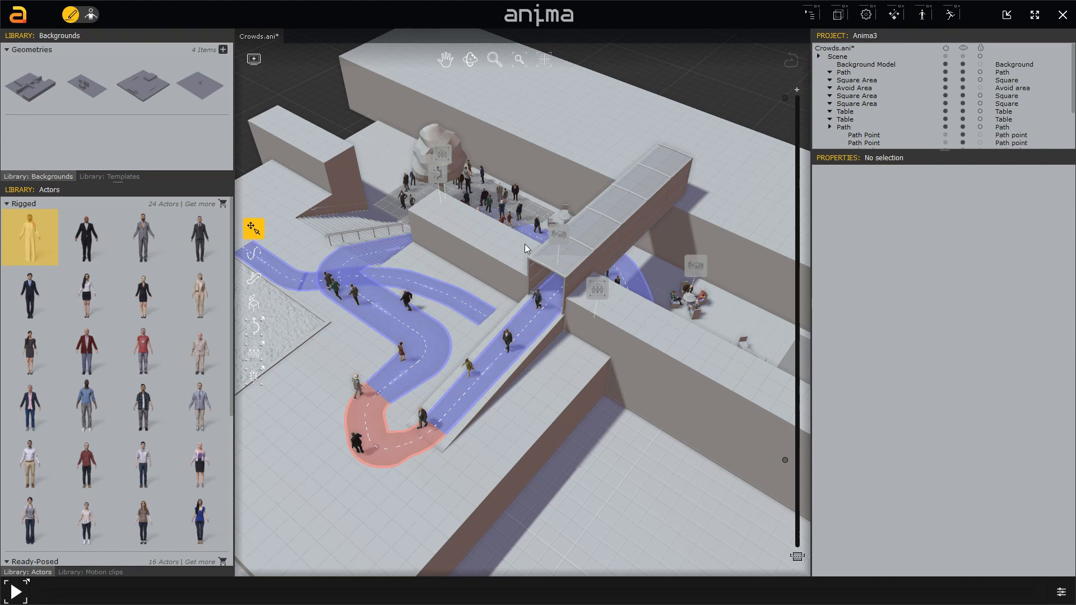
Delete the narrow five-actor path that crosses the wide walkway and ends beside the textured rectangular area
middle_click_drag(532, 329, 506, 277)
middle_click_drag(426, 224, 525, 316)
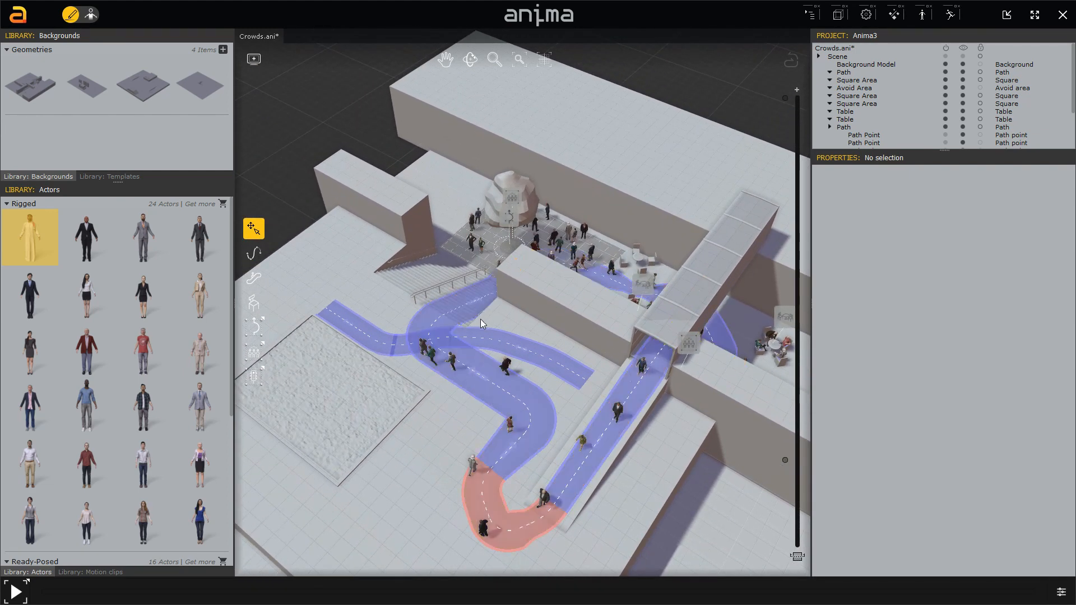
left_click(559, 371)
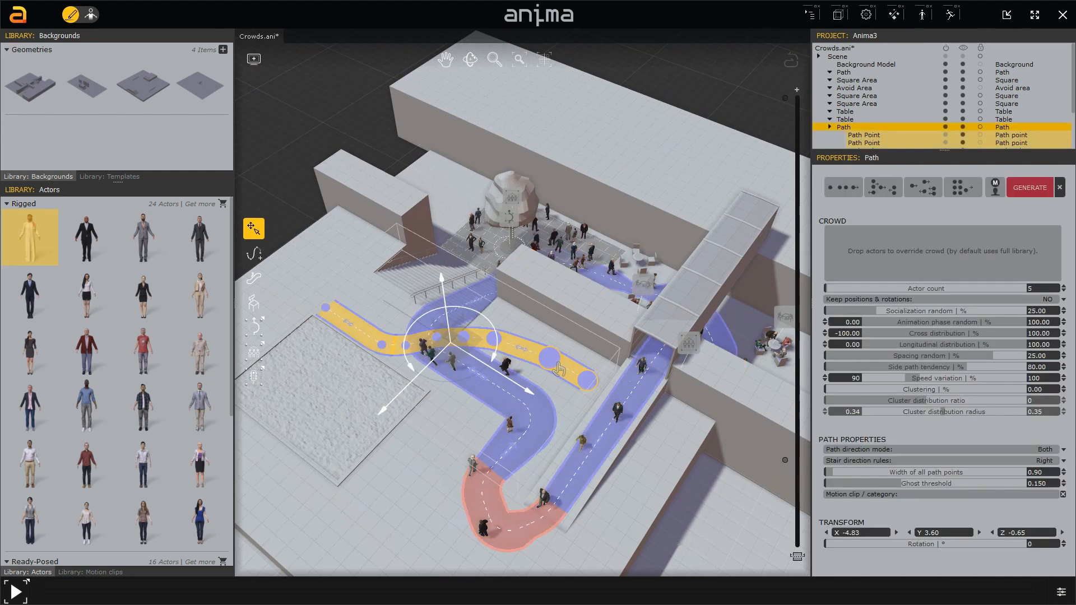
key("Delete")
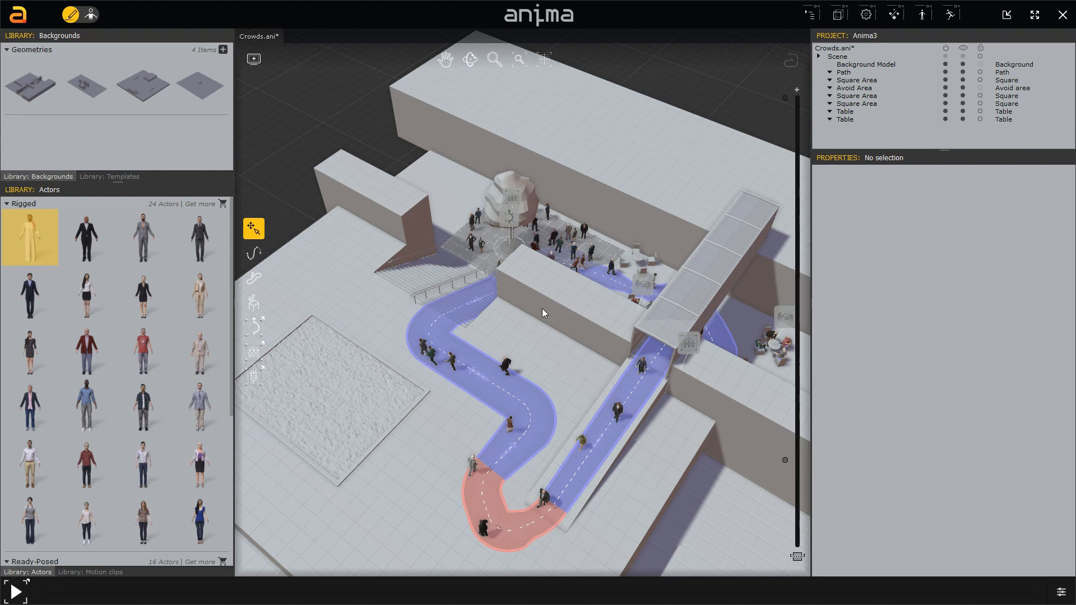
In the top view, draw a five-point path around three sides of the textured rectangle, ending in a short leg towards the wide walkway
middle_click_drag(576, 133, 488, 282)
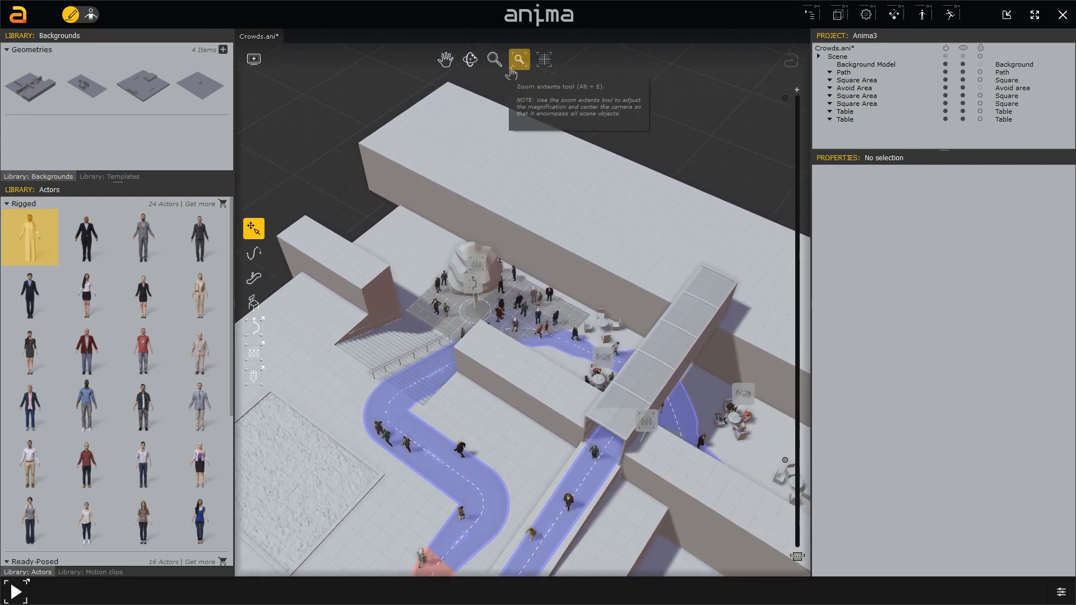
left_click(545, 66)
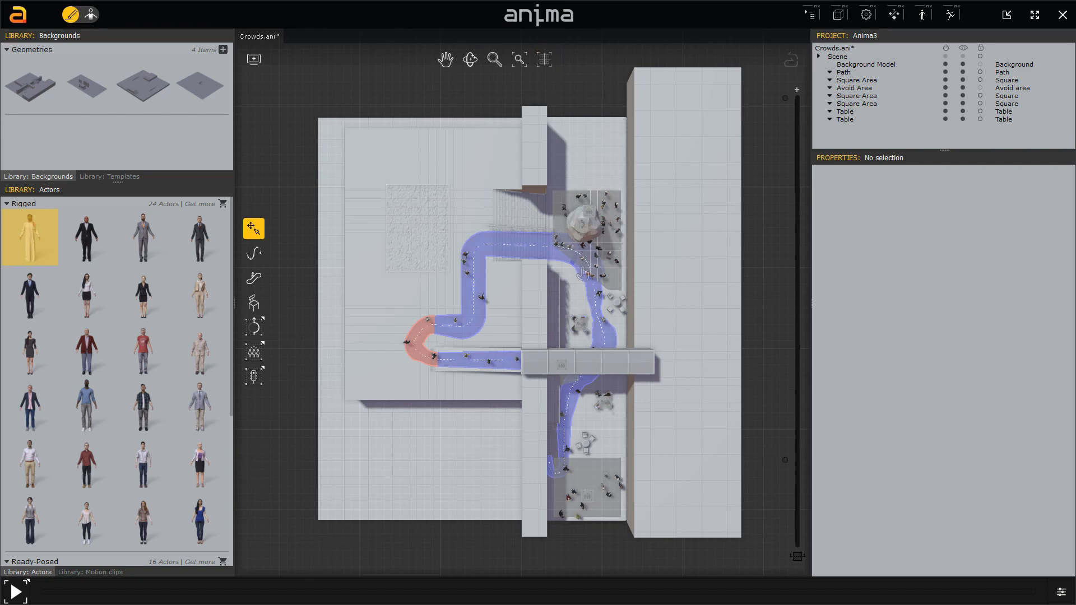
scroll(568, 293, "up", 4)
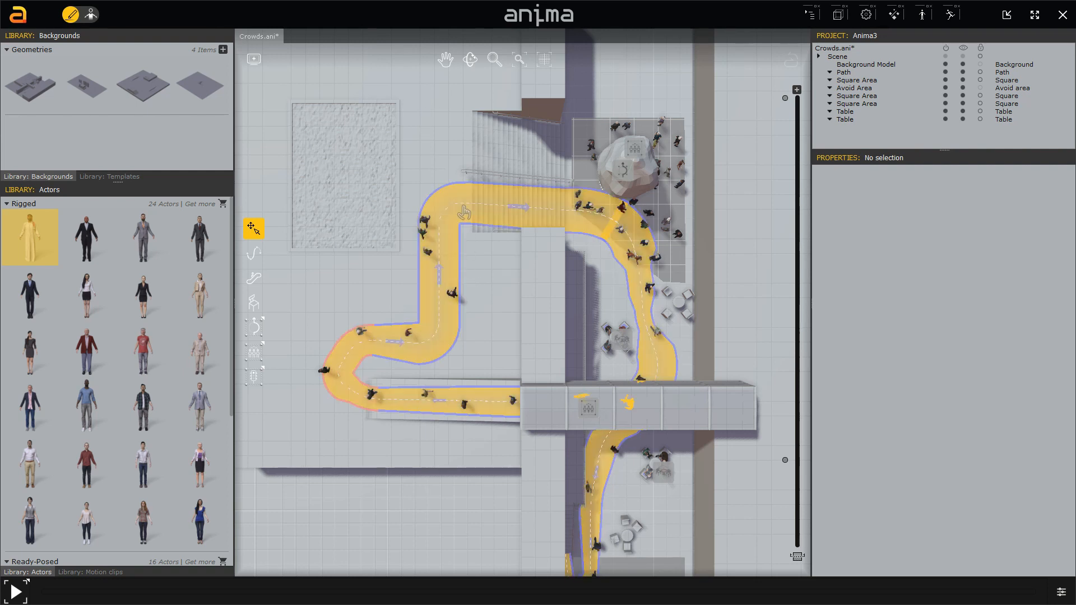
left_click(253, 254)
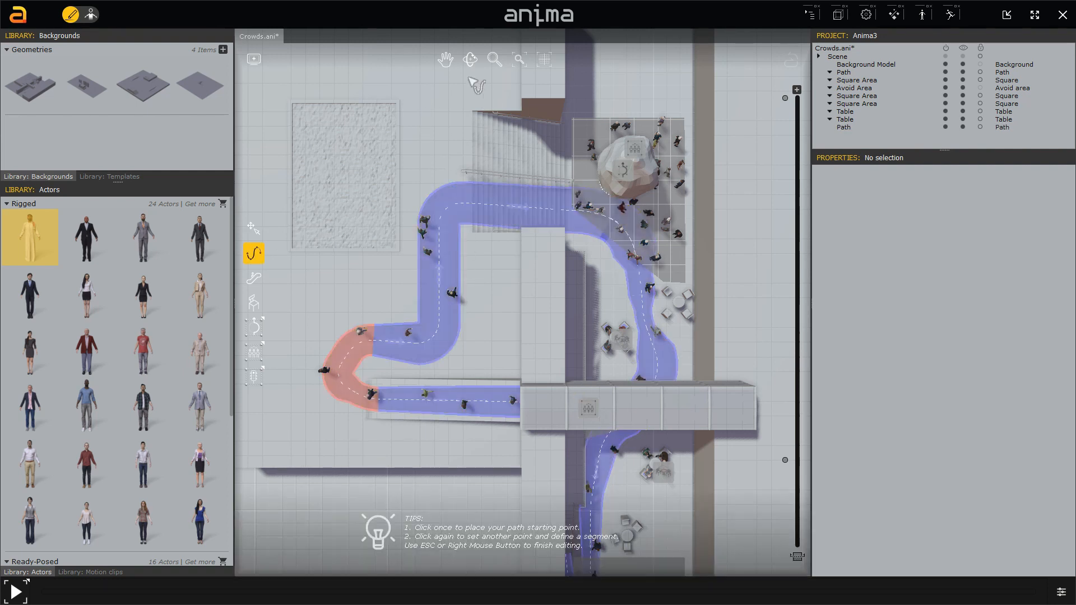
left_click(412, 80)
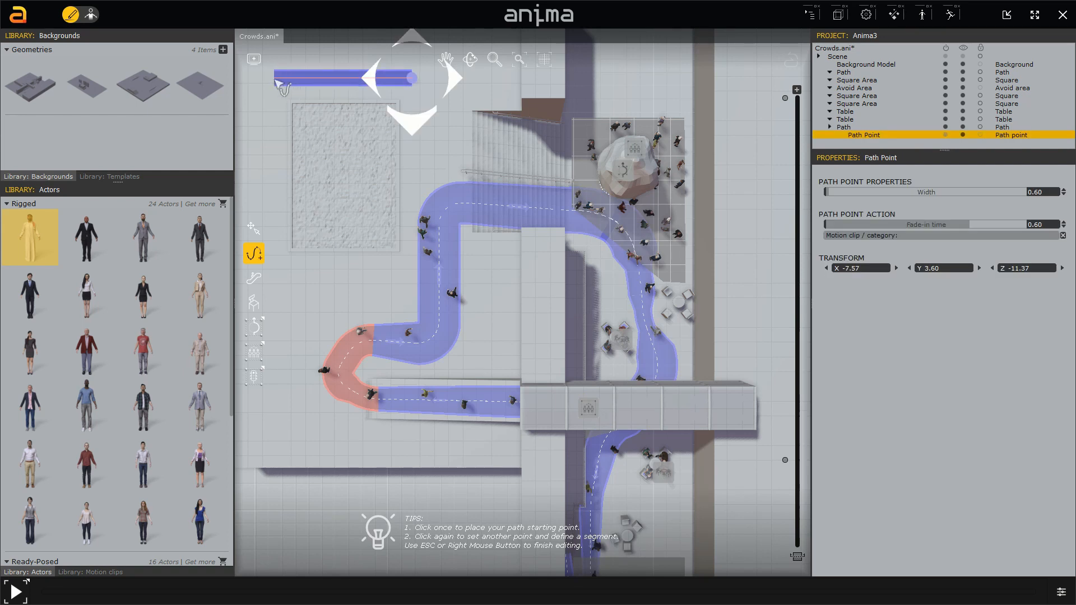
left_click(274, 78)
left_click(273, 268)
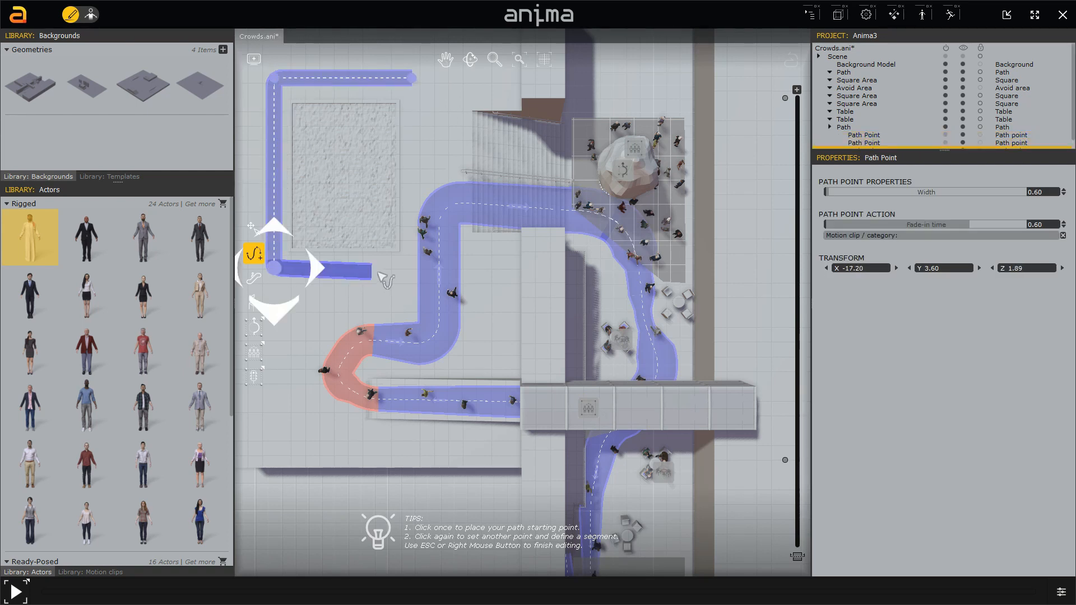
left_click(397, 284)
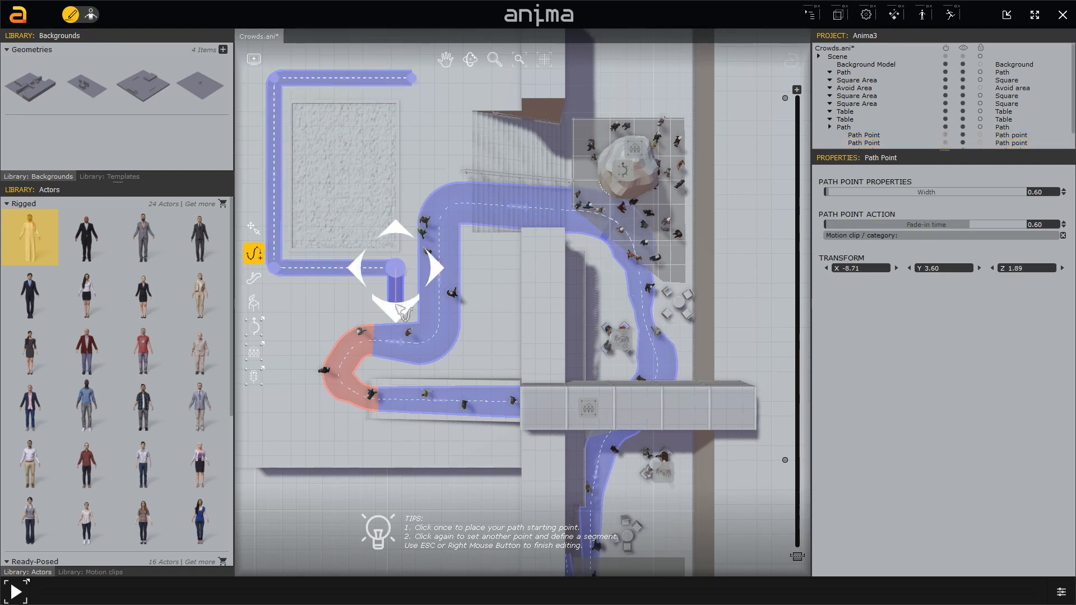
left_click(395, 306)
right_click(357, 295)
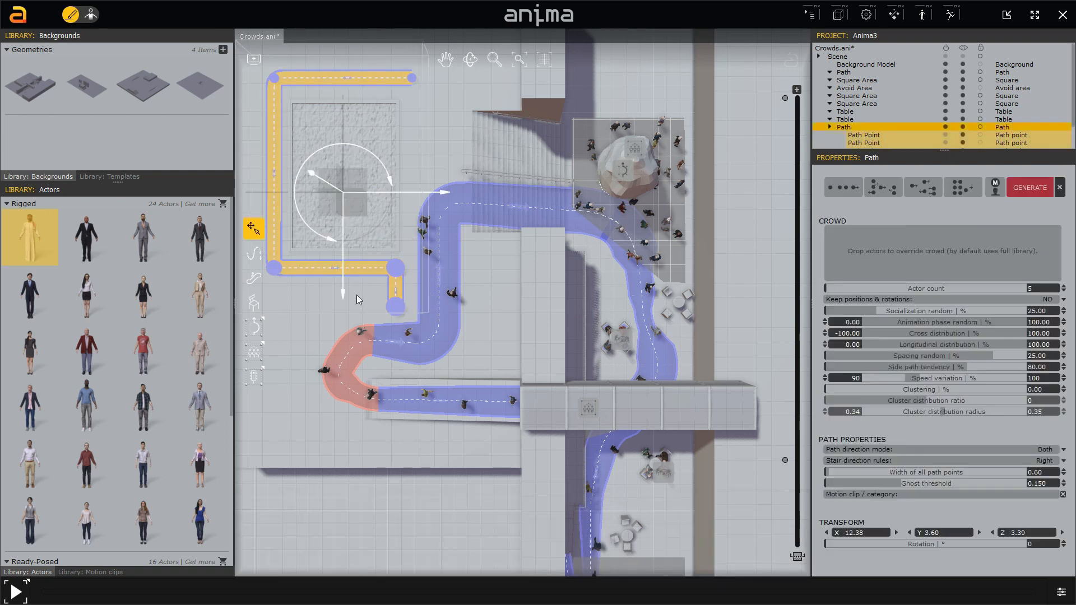
left_click(329, 285)
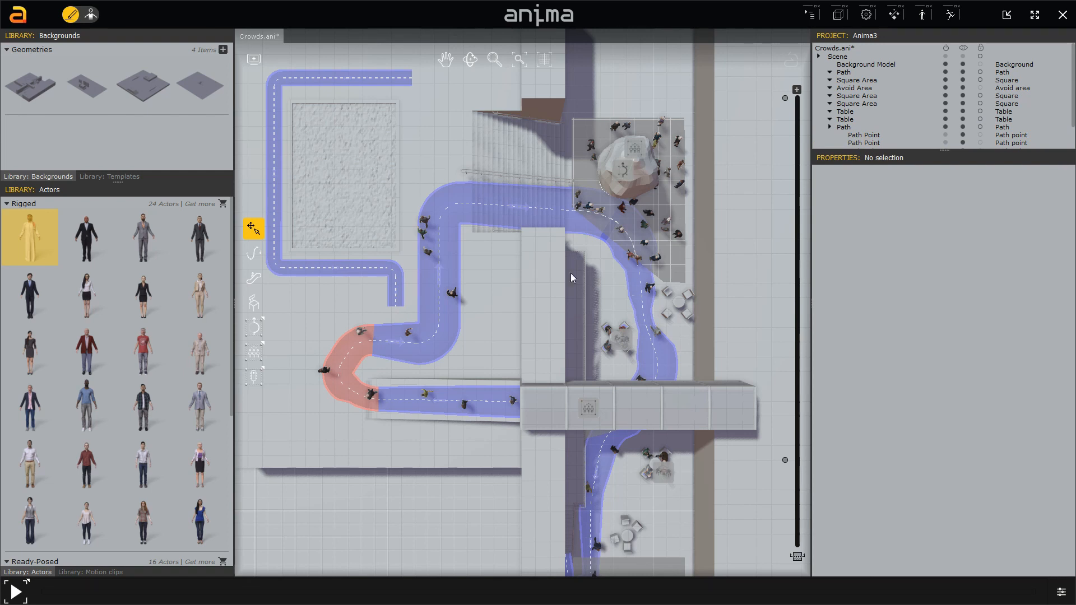
With the view clipped to the ground level, move the square area's polygon vertex beside the stairs to Z -1.62, and restore the full-height view
left_click(785, 461)
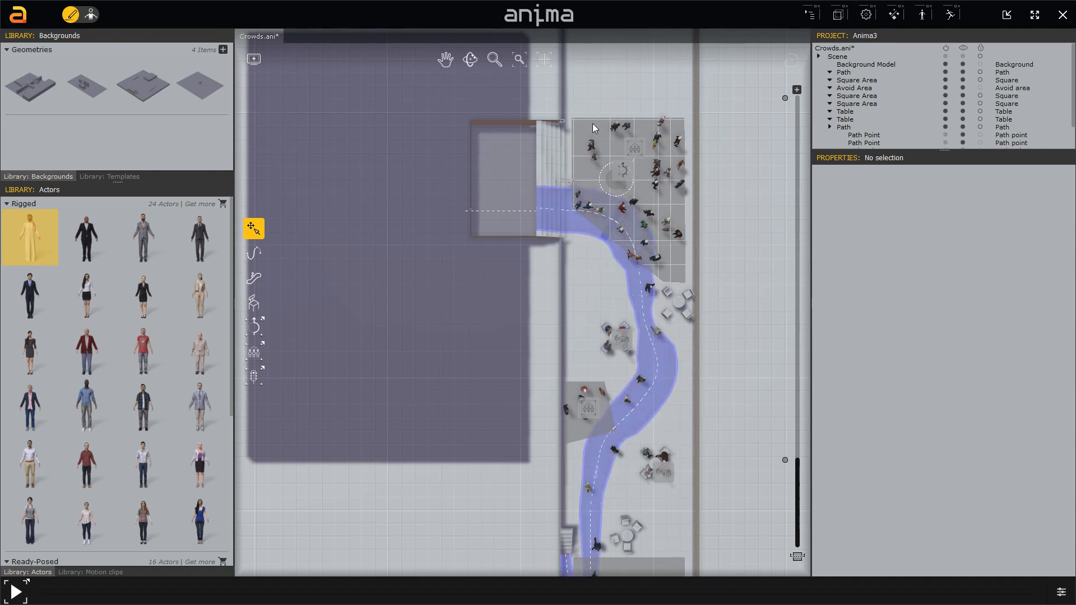
left_click(635, 148)
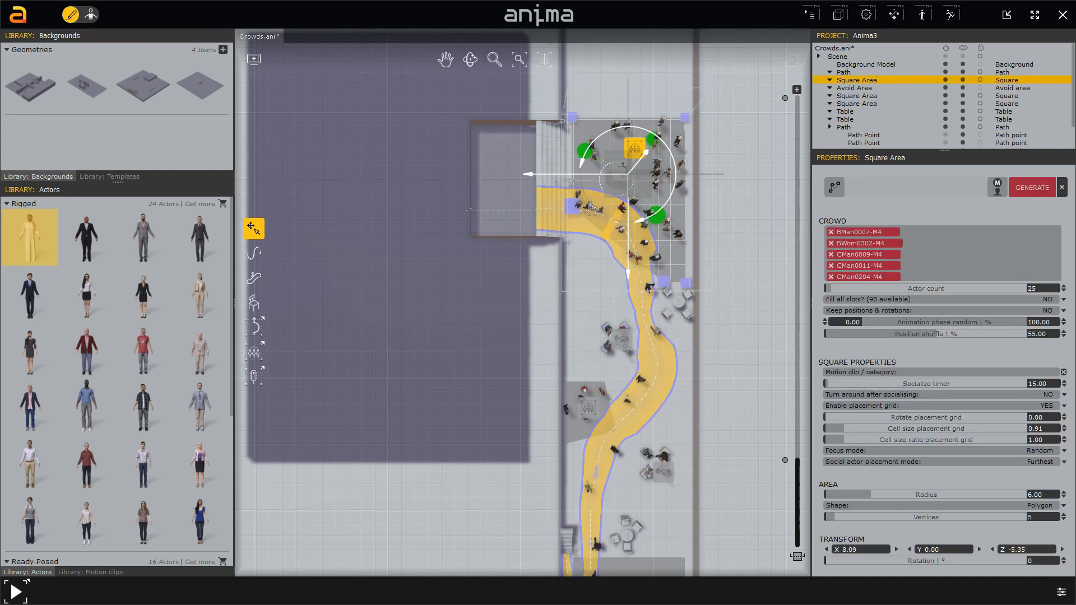
left_click(573, 208)
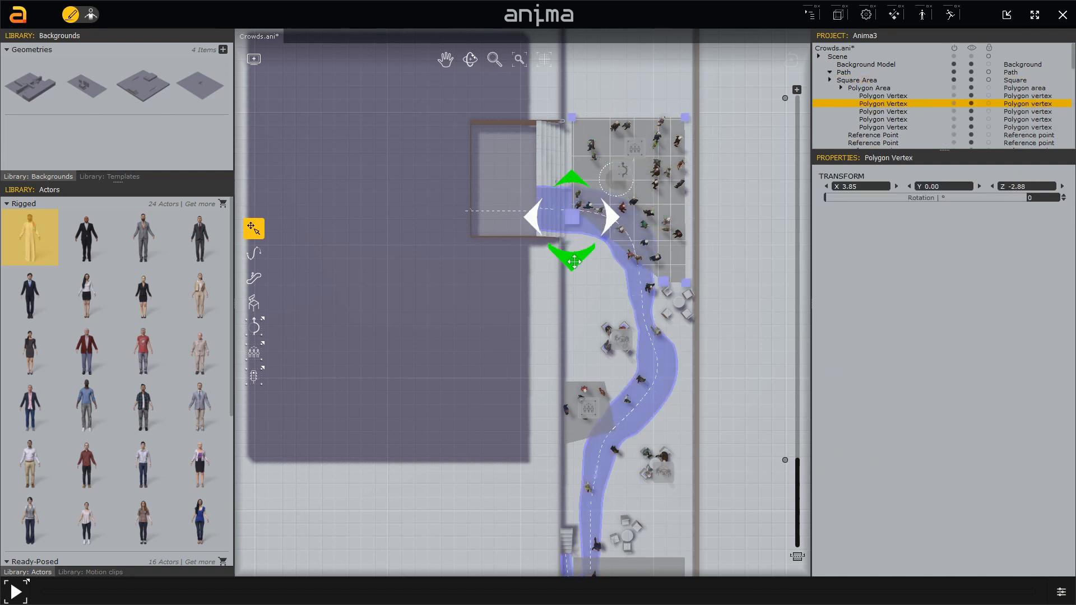
left_click_drag(575, 261, 575, 270)
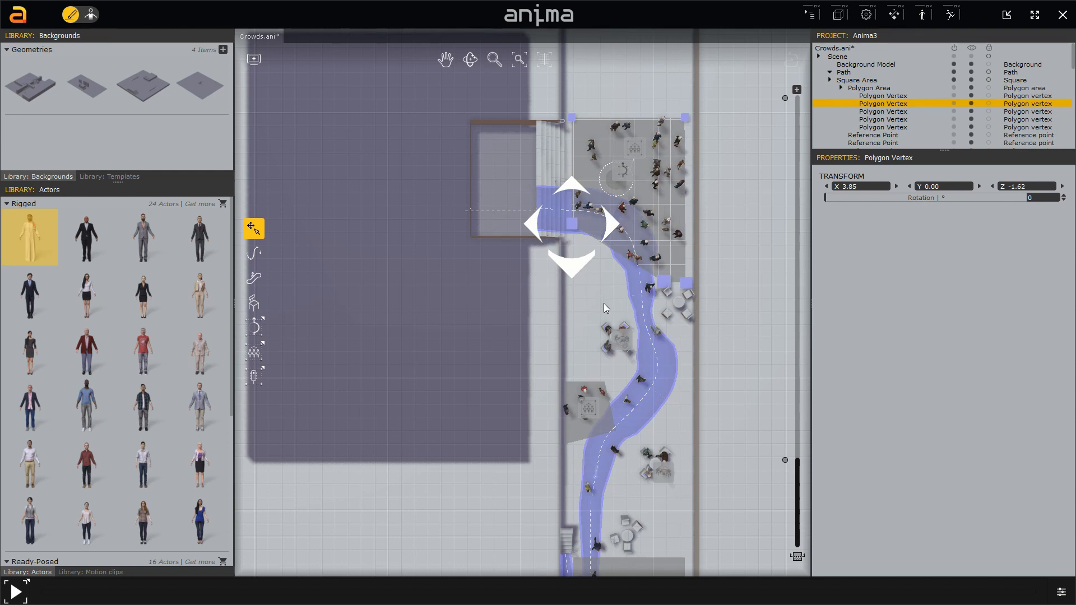
left_click(785, 100)
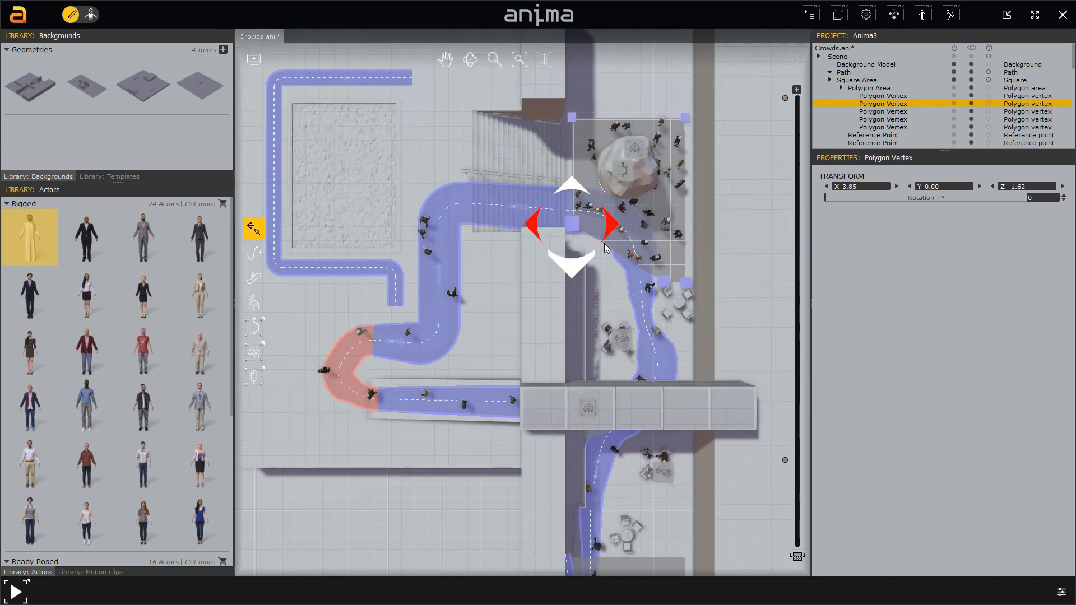
left_click(600, 290)
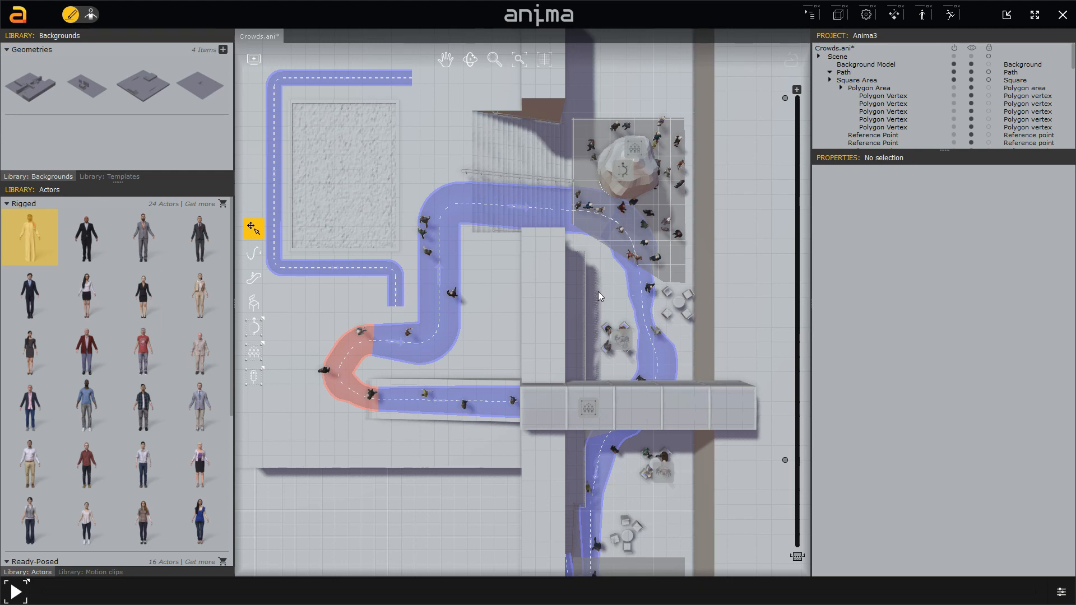
Return to a perspective view of the scene and select the background model to examine its geometry and transform properties
middle_click_drag(593, 314, 600, 416, "alt")
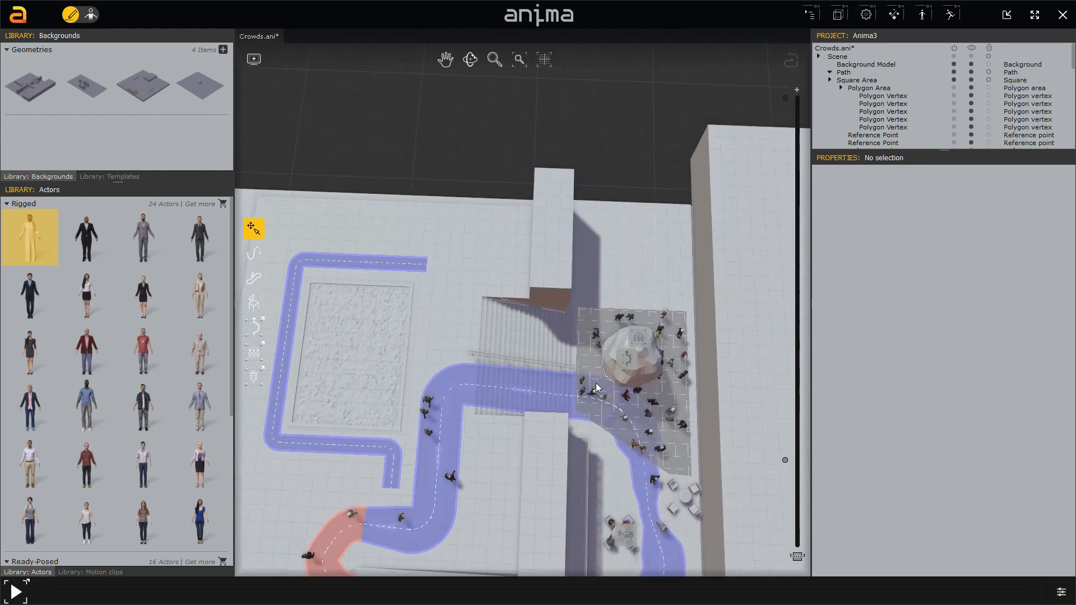
middle_click_drag(603, 302, 607, 147)
middle_click_drag(579, 390, 544, 246)
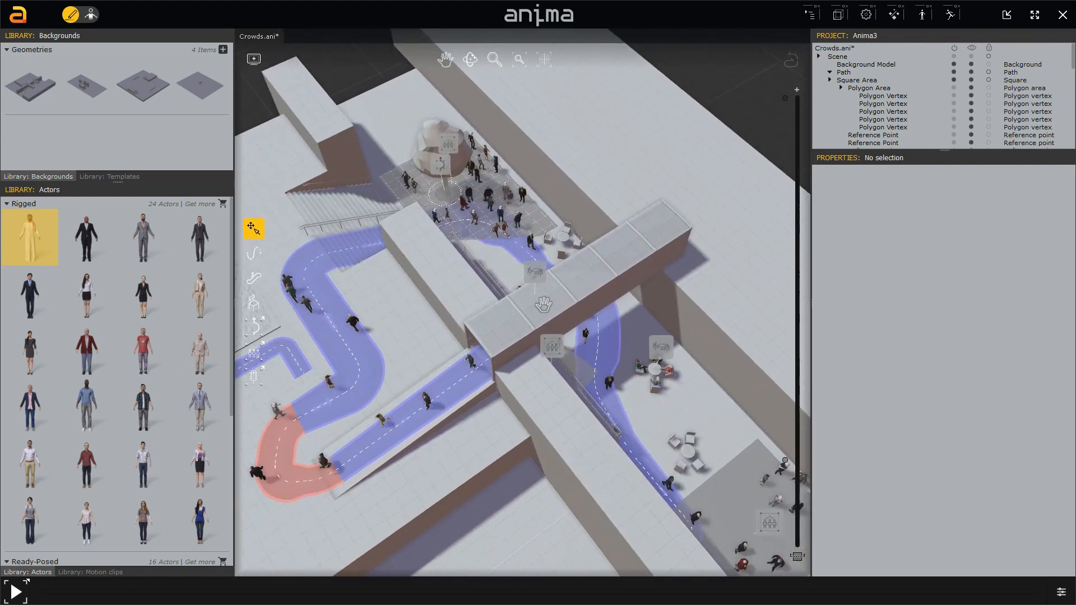
middle_click_drag(544, 303, 552, 399)
left_click(868, 65)
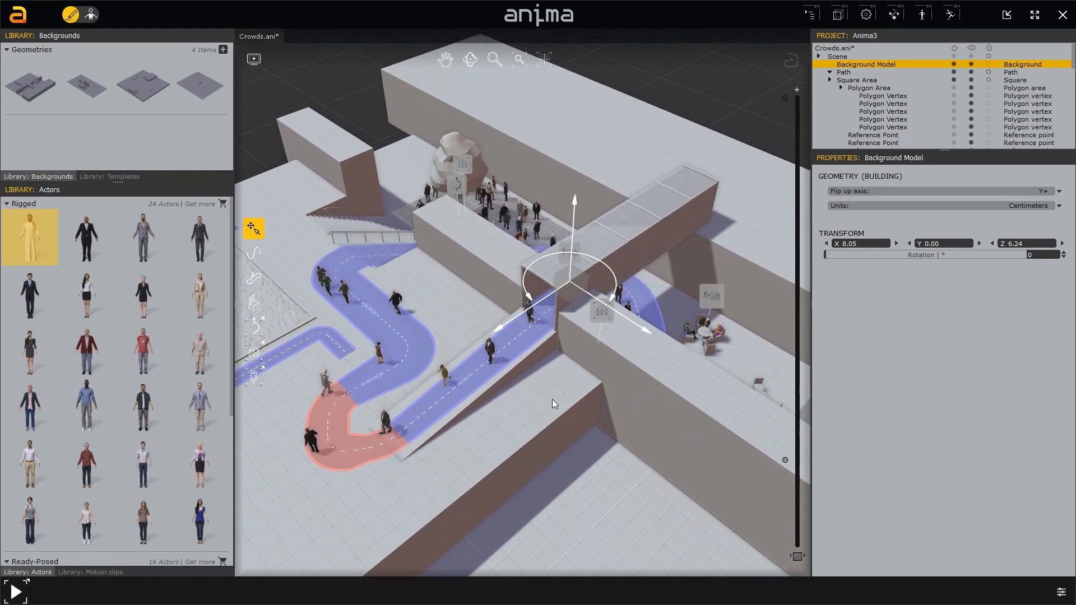